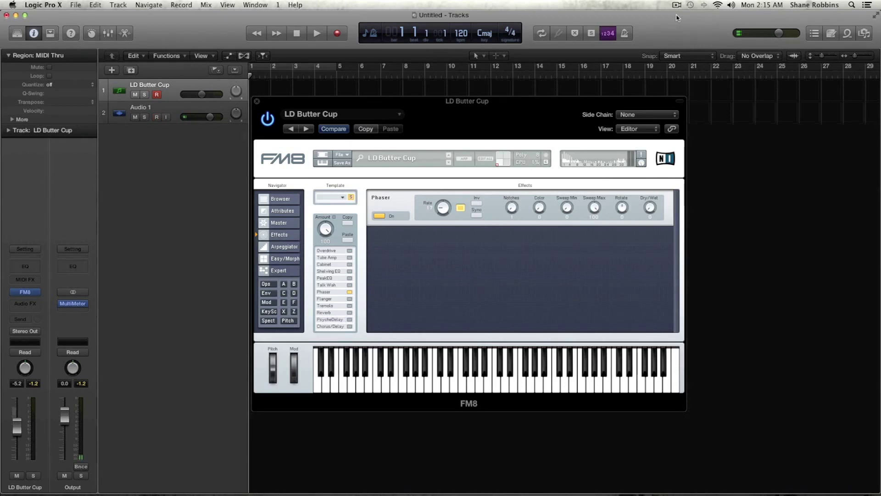
# Step: Compare the sound with the Phaser switched off and on, and try different Rate settings
pyautogui.click(383, 217)
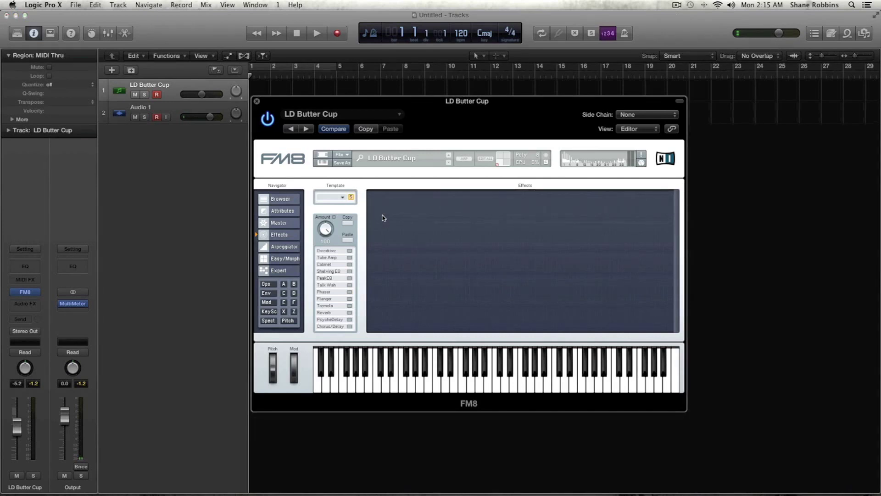
pyautogui.click(351, 292)
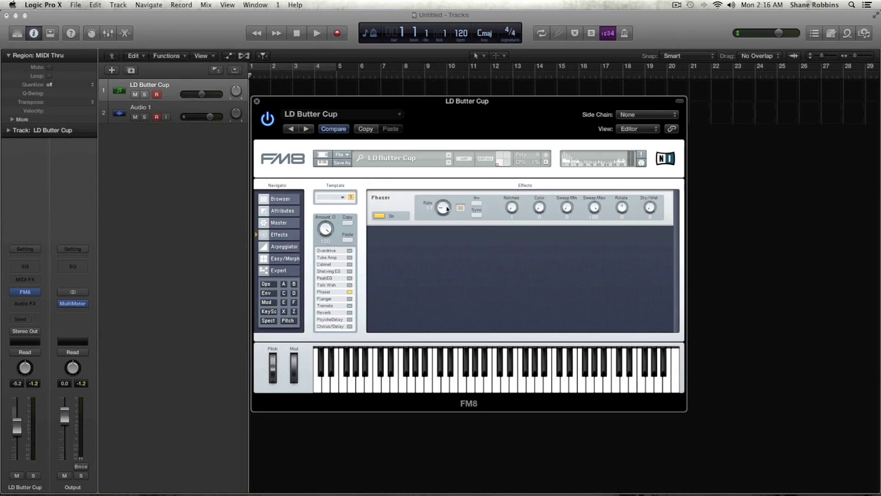
pyautogui.moveTo(446, 210); pyautogui.dragTo(448, 235)
pyautogui.moveTo(442, 210); pyautogui.dragTo(439, 201)
# Step: Turn on tempo Sync for the Phaser, leave Inv off and adjust its Dry/Wet mix
pyautogui.click(477, 204)
pyautogui.click(477, 216)
pyautogui.click(475, 206)
pyautogui.moveTo(652, 208); pyautogui.dragTo(652, 178)
pyautogui.click(460, 207)
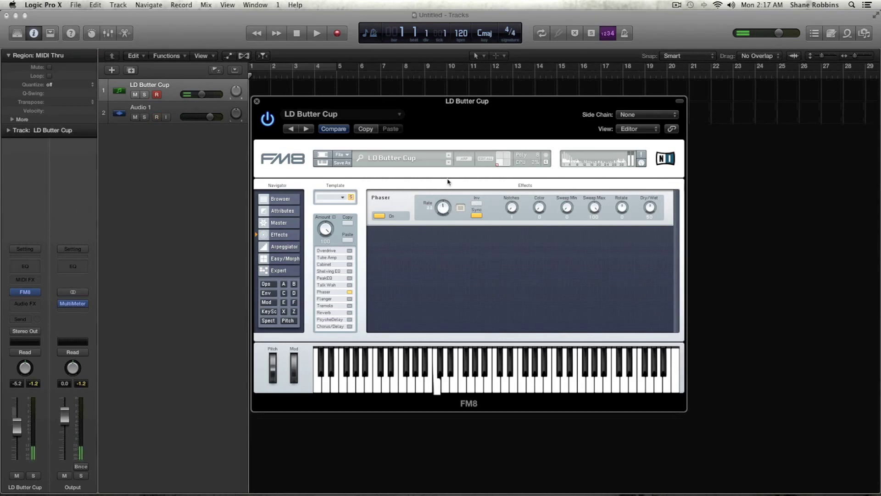
# Step: Adjust the Phaser's synced Rate and increase its number of Notches
pyautogui.moveTo(450, 209); pyautogui.dragTo(451, 244)
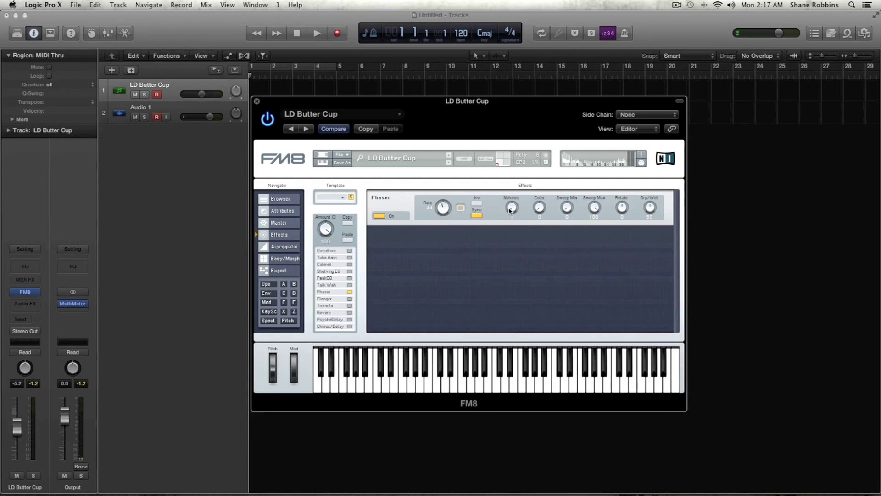
pyautogui.moveTo(448, 211); pyautogui.dragTo(447, 208)
pyautogui.moveTo(511, 209); pyautogui.dragTo(514, 186)
pyautogui.moveTo(513, 214); pyautogui.dragTo(514, 221)
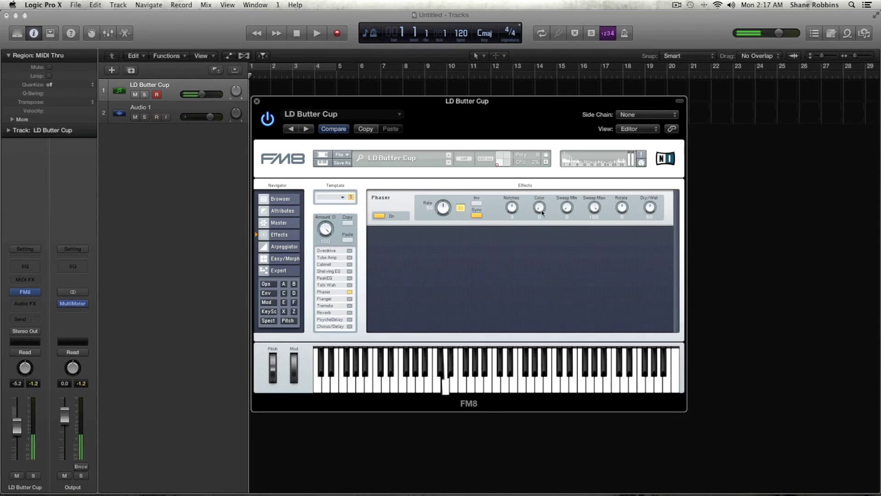
# Step: Try different Color and Sweep Min amounts on the Phaser
pyautogui.moveTo(539, 208); pyautogui.dragTo(539, 232)
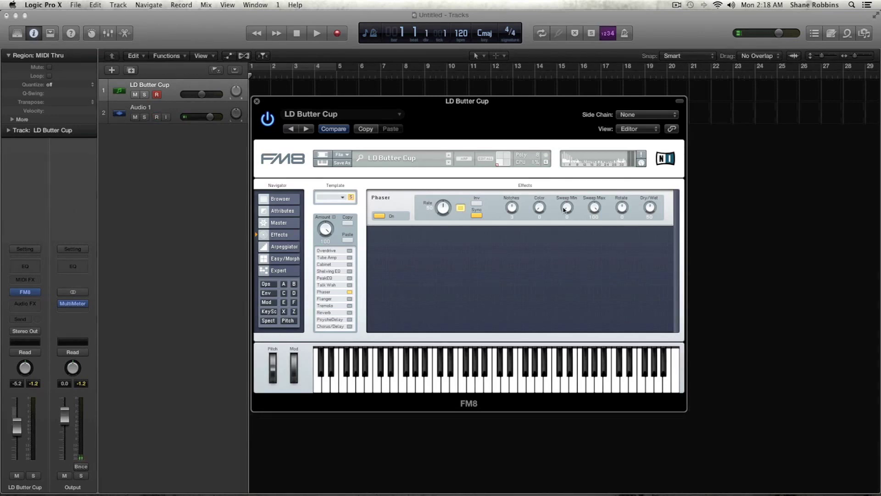
pyautogui.moveTo(543, 212); pyautogui.dragTo(543, 199)
pyautogui.moveTo(567, 207); pyautogui.dragTo(577, 114)
pyautogui.moveTo(567, 207); pyautogui.dragTo(575, 279)
pyautogui.moveTo(571, 209); pyautogui.dragTo(562, 130)
pyautogui.moveTo(546, 209); pyautogui.dragTo(544, 229)
# Step: Set the Phaser's Rotate to -50 and open the MultiMeter on the Output channel
pyautogui.moveTo(621, 208); pyautogui.dragTo(620, 172)
pyautogui.moveTo(633, 210); pyautogui.dragTo(631, 271)
pyautogui.click(76, 305)
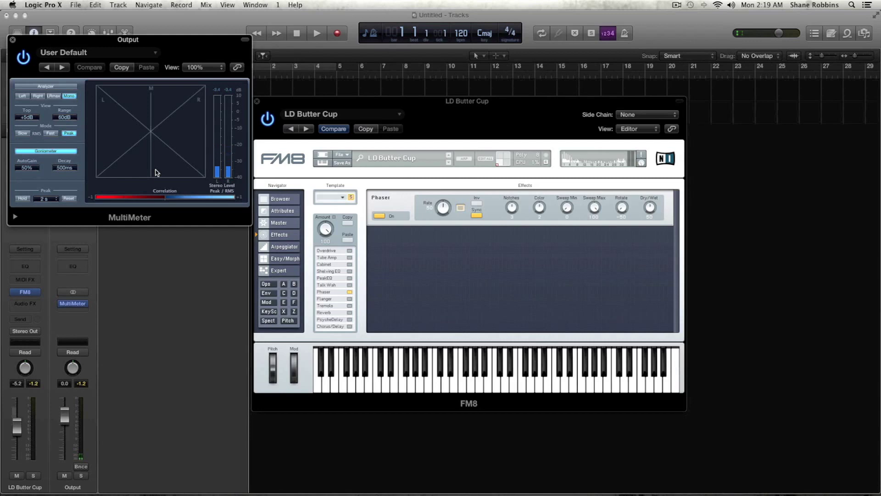
# Step: Lower the Phaser's Rate and Dry/Wet, comparing the signal with the effect off and on
pyautogui.click(383, 218)
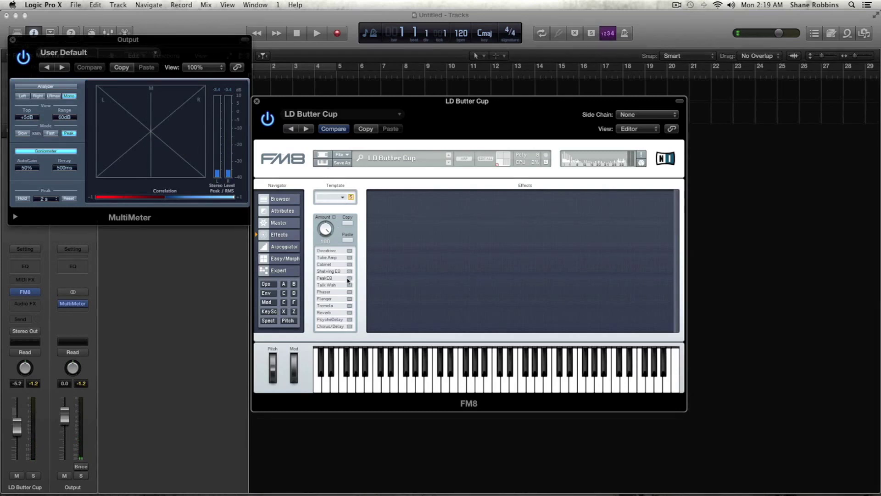
pyautogui.click(349, 293)
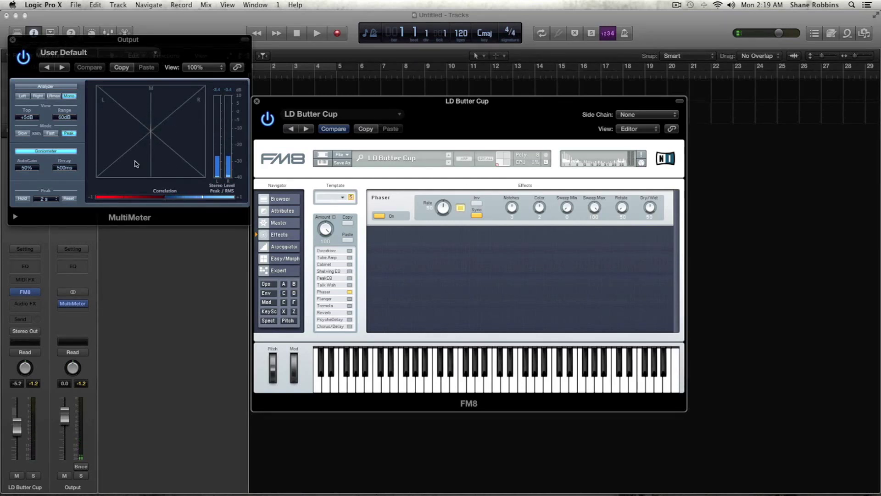
pyautogui.moveTo(447, 209); pyautogui.dragTo(445, 235)
pyautogui.moveTo(652, 211); pyautogui.dragTo(652, 222)
pyautogui.click(380, 215)
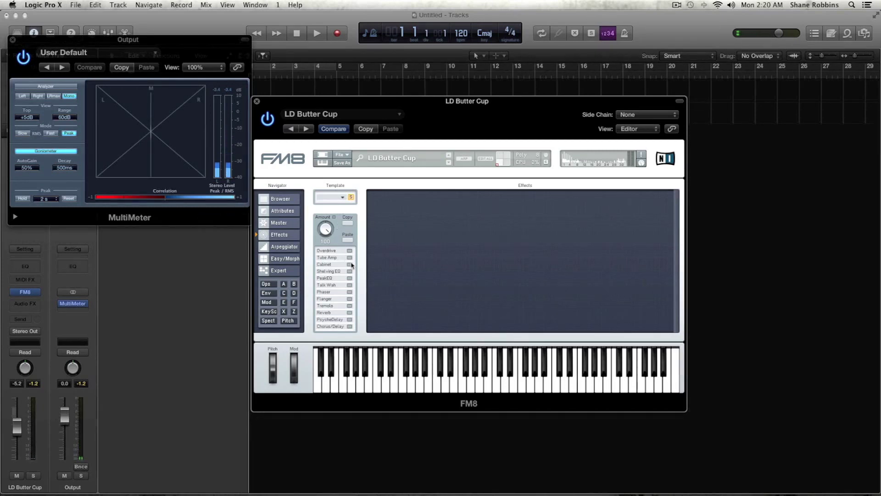
pyautogui.click(349, 292)
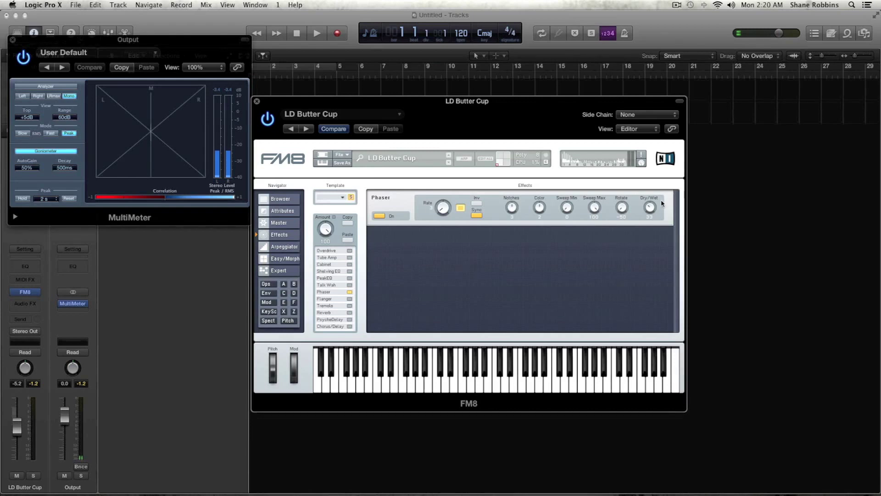
# Step: Raise the Phaser's Dry/Wet, readjust its Rate and put the MultiMeter away
pyautogui.moveTo(649, 208); pyautogui.dragTo(648, 180)
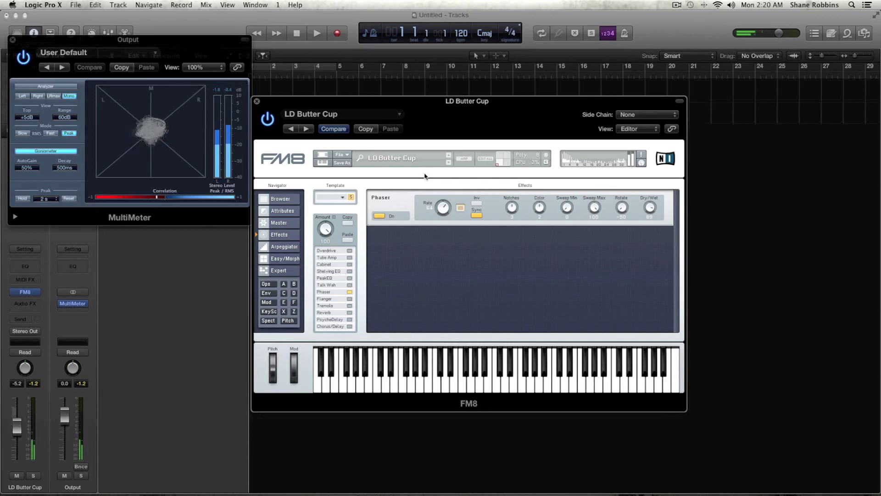
pyautogui.moveTo(445, 199); pyautogui.dragTo(447, 221)
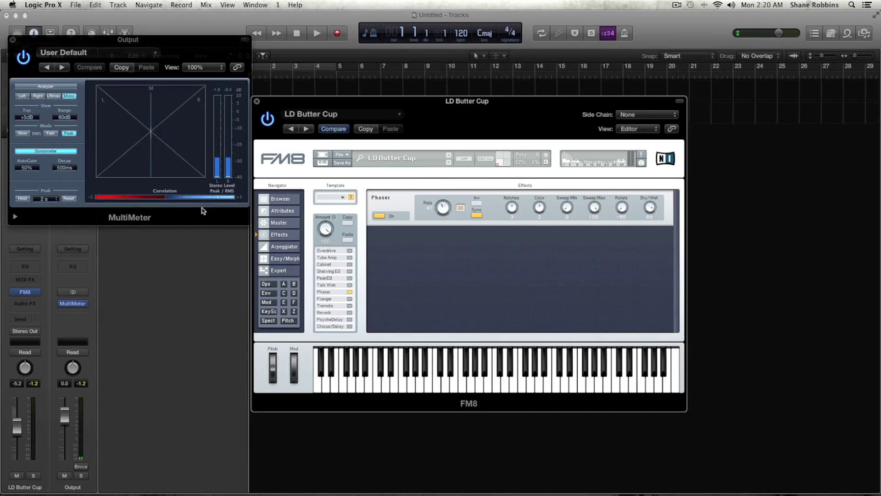
pyautogui.click(219, 258)
# Step: Replace the Phaser with the Flanger in the effects rack, keeping tempo Sync on
pyautogui.click(349, 297)
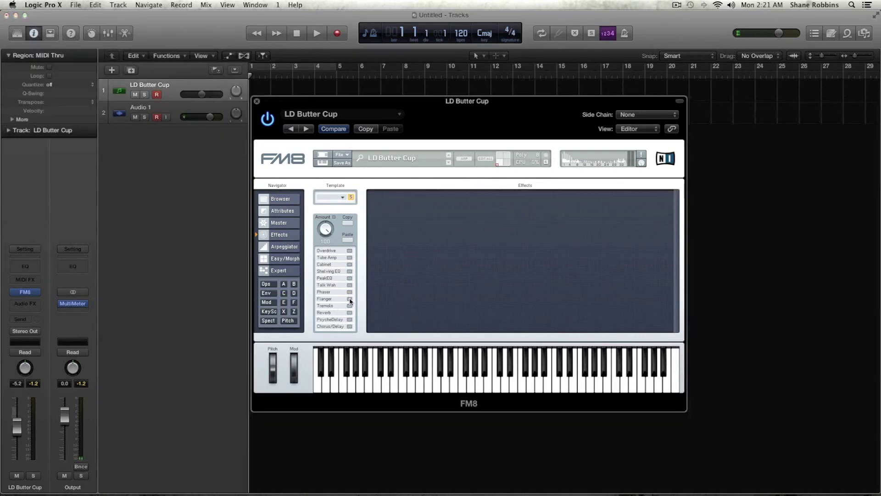
pyautogui.click(460, 207)
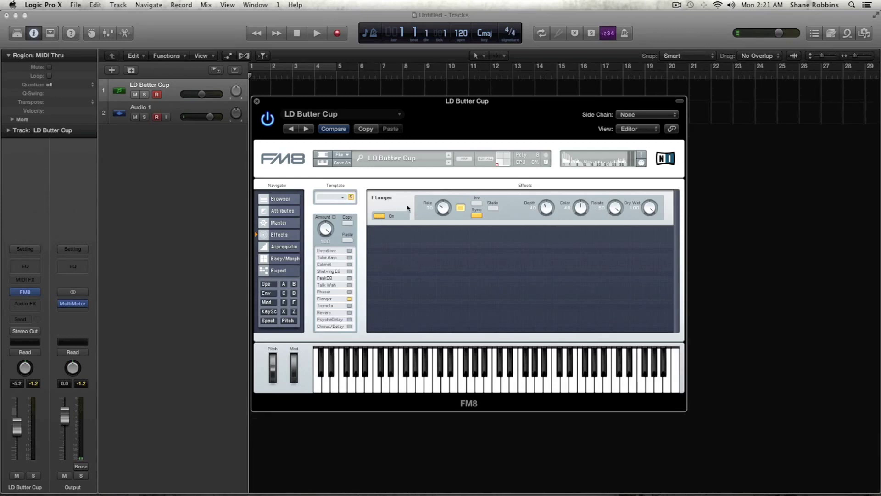
pyautogui.click(479, 218)
# Step: Bring the Phaser back beside the Flanger, lower its Rate fully to compare their tempo indicators, and switch the Phaser off
pyautogui.click(350, 292)
pyautogui.moveTo(443, 207); pyautogui.dragTo(457, 264)
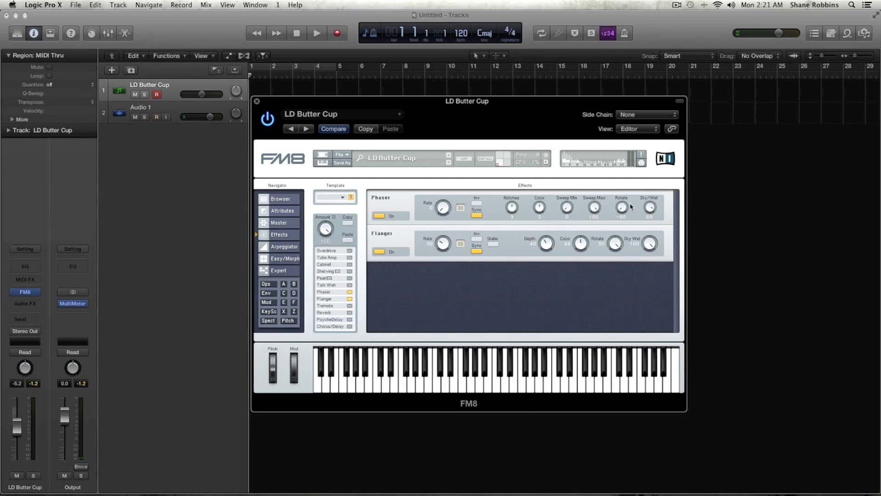
pyautogui.click(460, 243)
pyautogui.click(461, 243)
pyautogui.click(379, 217)
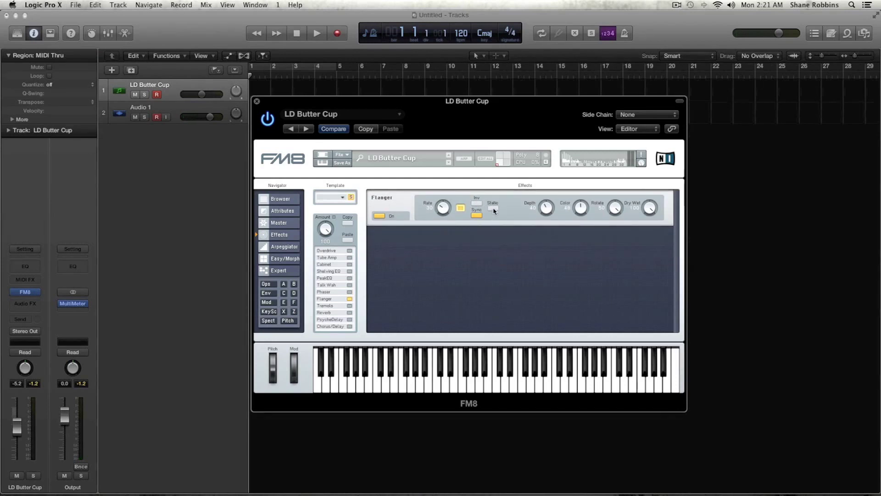
# Step: Enable the Flanger's Static mode and lower its Dry/Wet to 0
pyautogui.click(477, 215)
pyautogui.click(477, 216)
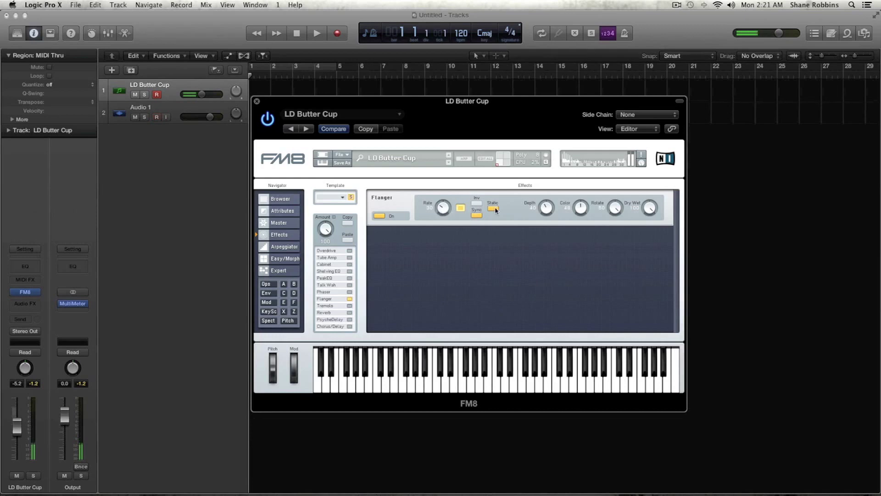
pyautogui.moveTo(650, 207); pyautogui.dragTo(685, 342)
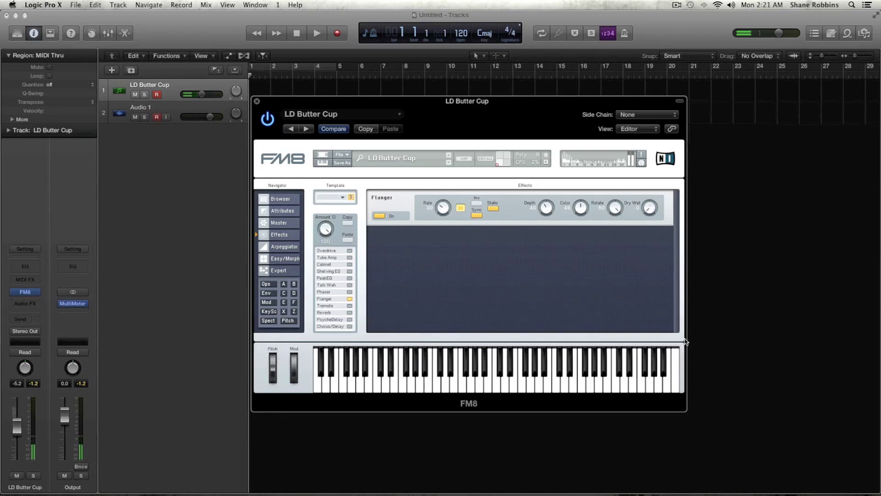
# Step: Turn on the Flanger's Inv option, toggle Sync and Static off and on, and set Color to 100
pyautogui.click(477, 204)
pyautogui.click(477, 215)
pyautogui.click(494, 209)
pyautogui.click(495, 209)
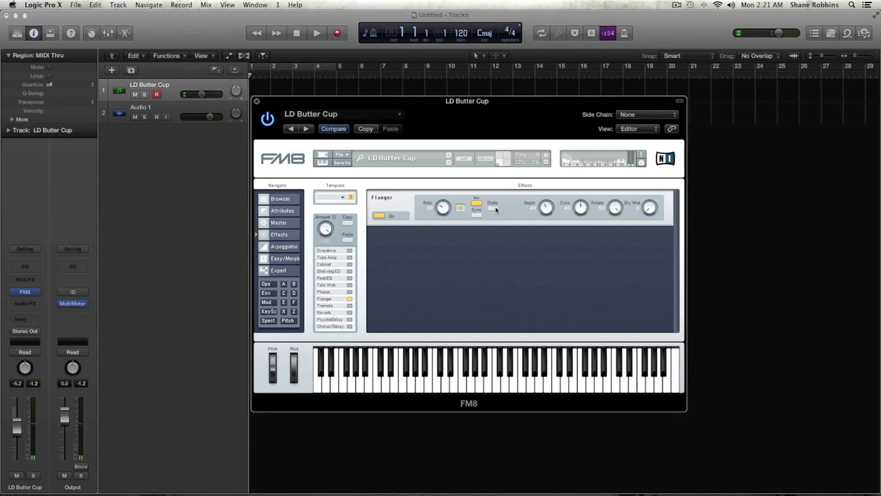
pyautogui.click(495, 209)
pyautogui.moveTo(581, 207); pyautogui.dragTo(574, 173)
pyautogui.click(476, 211)
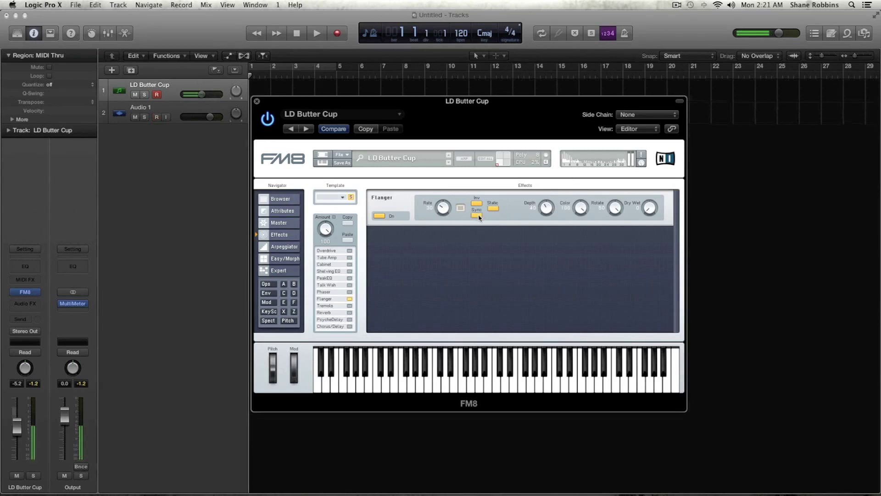
# Step: Compare the Flanger with Static off and on at 100 Dry/Wet, then leave Static off and set Dry/Wet to 40
pyautogui.click(493, 209)
pyautogui.moveTo(643, 206); pyautogui.dragTo(643, 156)
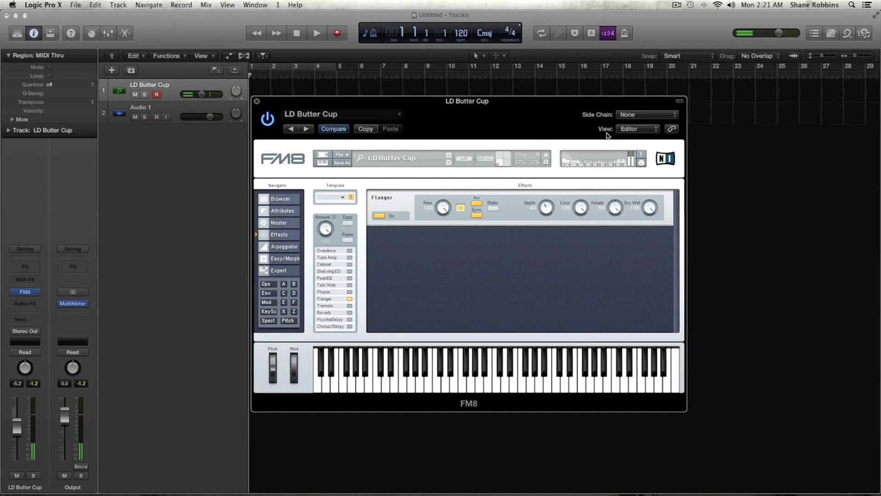
pyautogui.click(494, 209)
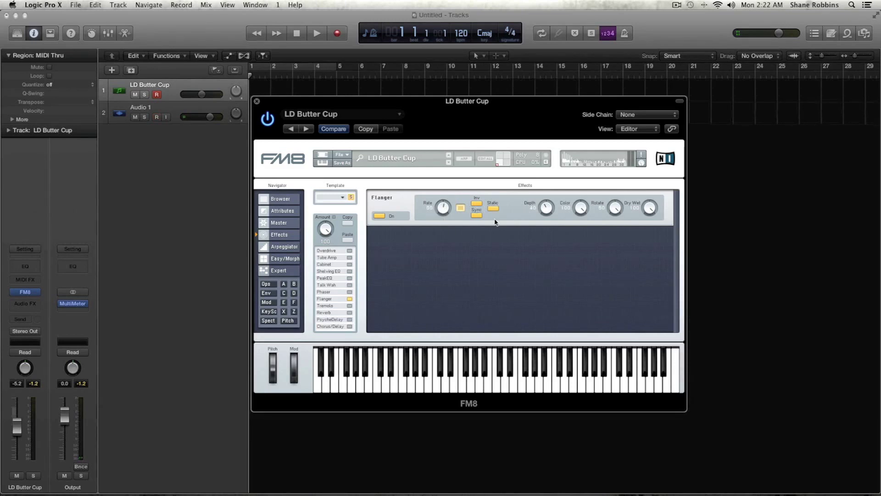
pyautogui.click(498, 206)
pyautogui.moveTo(649, 209); pyautogui.dragTo(654, 240)
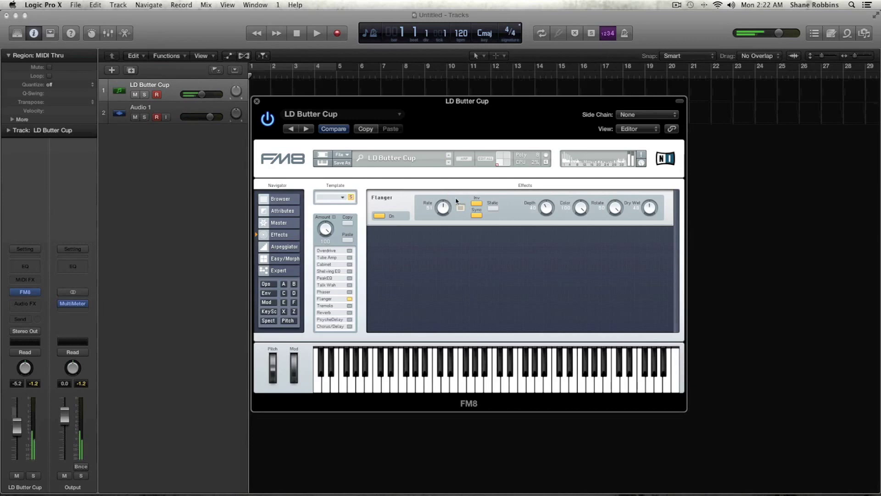
# Step: Open the Output channel's MultiMeter and sweep the Flanger's Rotate down and back to 50
pyautogui.click(73, 304)
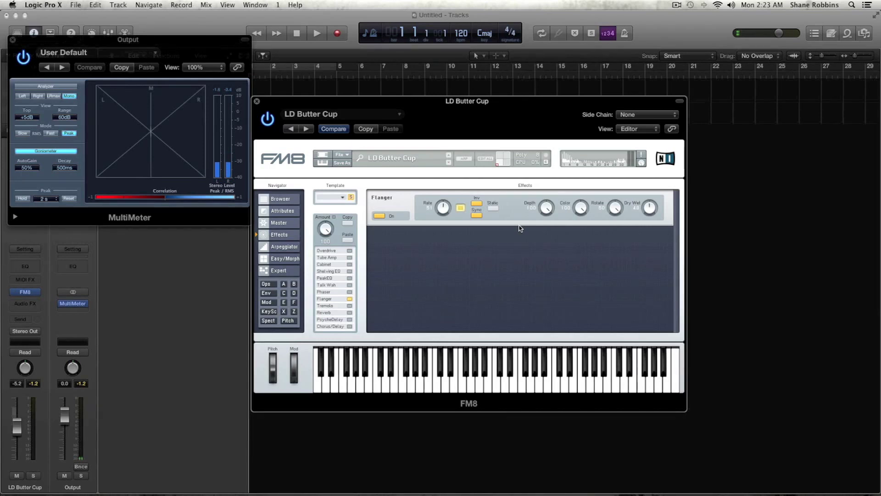
pyautogui.moveTo(600, 208); pyautogui.dragTo(620, 236)
pyautogui.moveTo(615, 216); pyautogui.dragTo(604, 114)
# Step: Set the Flanger to 100 Dry/Wet with a higher Rate, enable Static and lower Rotate to about -14
pyautogui.moveTo(654, 210); pyautogui.dragTo(653, 200)
pyautogui.moveTo(649, 212); pyautogui.dragTo(645, 177)
pyautogui.moveTo(443, 210); pyautogui.dragTo(445, 181)
pyautogui.click(493, 209)
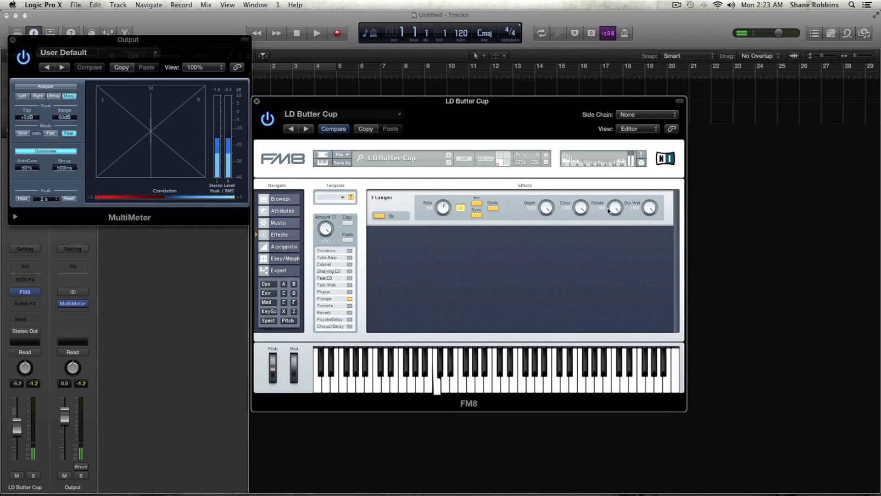
pyautogui.moveTo(618, 210); pyautogui.dragTo(621, 246)
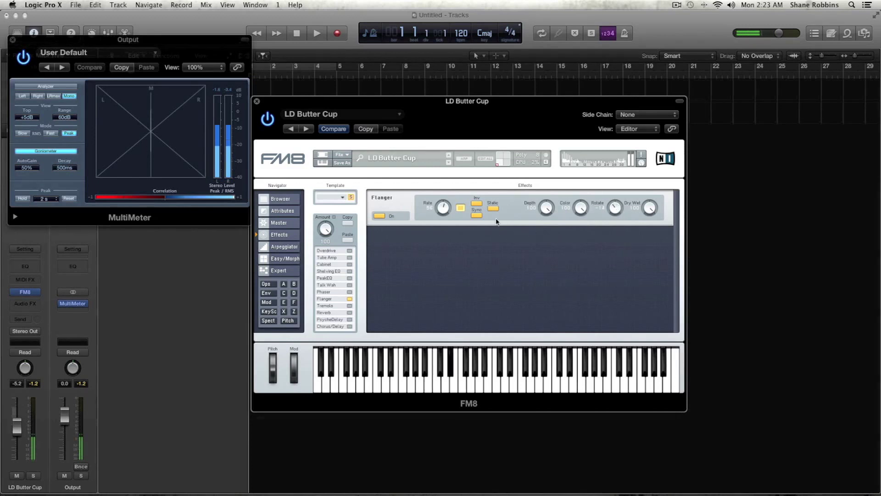
# Step: Compare the sound with the Flanger off and on, then disable Static and reduce its Dry/Wet
pyautogui.click(385, 216)
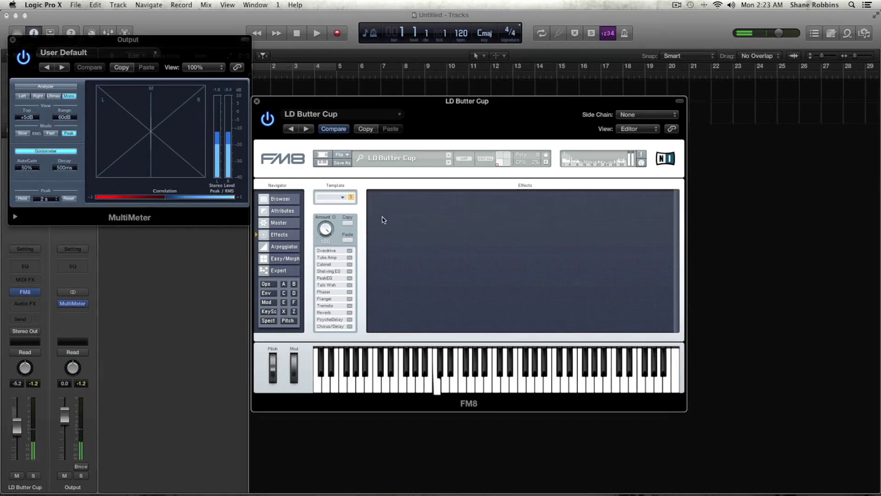
pyautogui.click(349, 299)
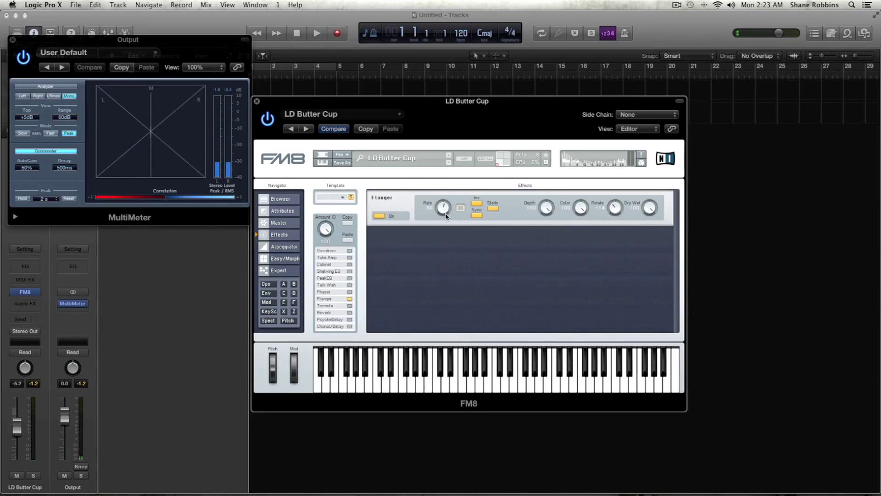
pyautogui.click(492, 209)
pyautogui.moveTo(658, 215)
pyautogui.mouseDown()
pyautogui.moveTo(656, 246)
pyautogui.moveTo(657, 230)
pyautogui.mouseUp()
# Step: Add the Reverb, PsycheDelay and Chorus/Delay effects after the Flanger
pyautogui.click(353, 313)
pyautogui.click(350, 319)
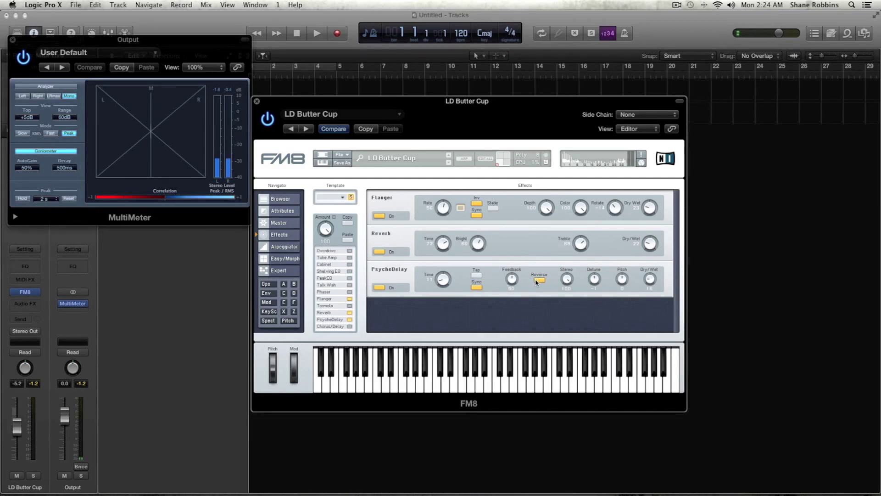
pyautogui.click(350, 326)
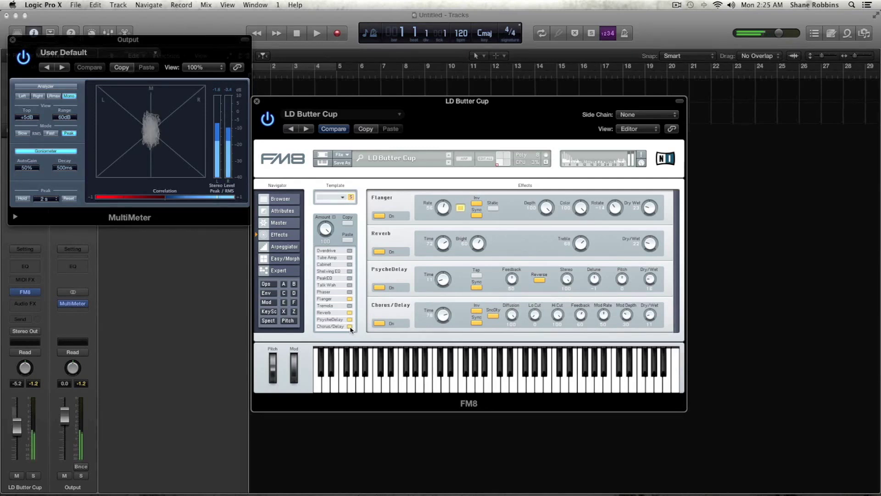
# Step: Switch off the Flanger, Reverb, PsycheDelay and Chorus/Delay effects
pyautogui.click(350, 300)
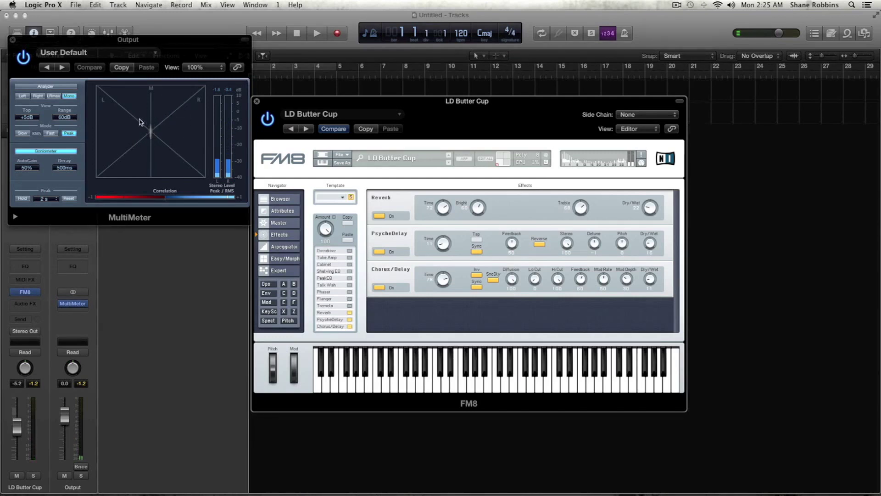
pyautogui.click(350, 312)
pyautogui.click(349, 319)
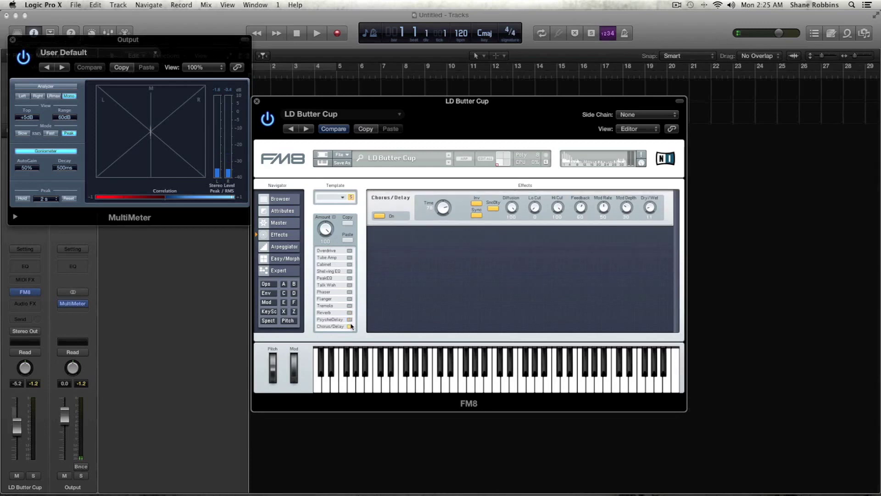
pyautogui.click(350, 326)
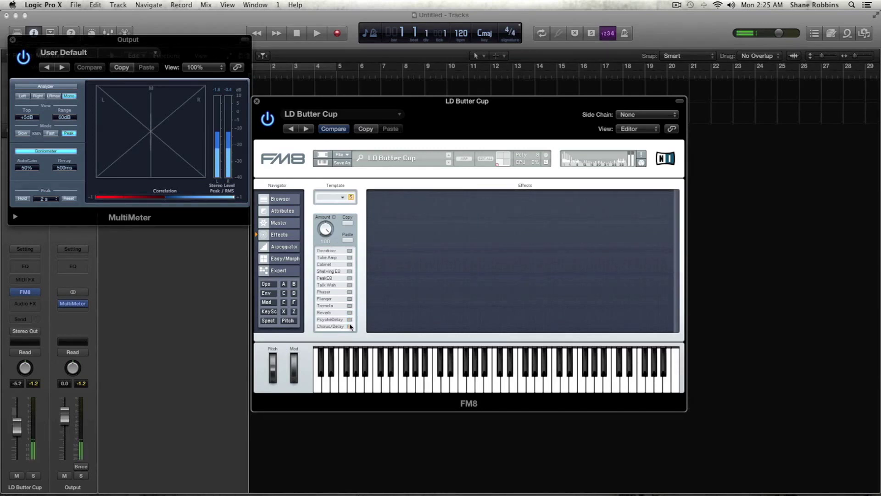